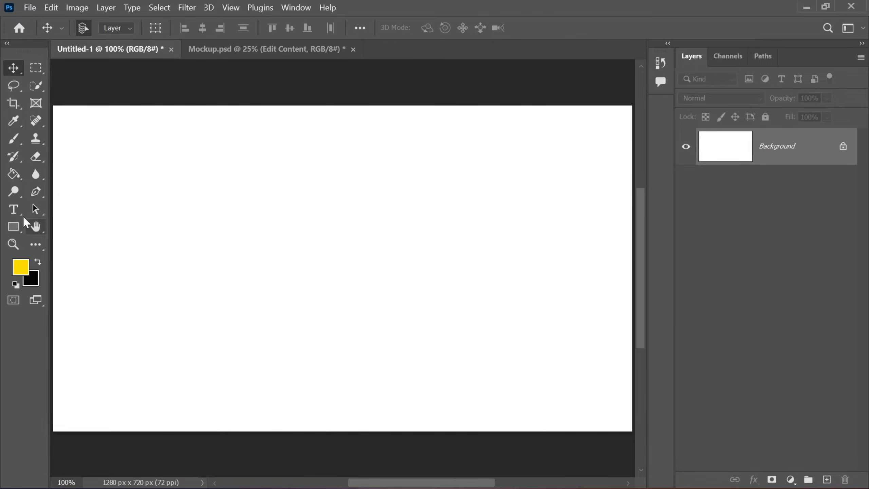
Add the text "SC" in orange-yellow Times New Roman Bold at 350 pt and move it to the upper middle of the canvas
left_click(15, 209)
left_click(266, 266)
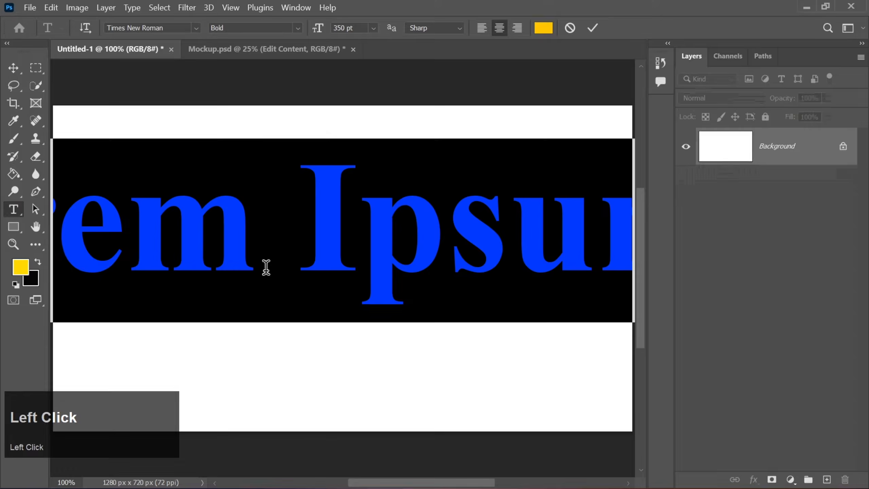
type("SC")
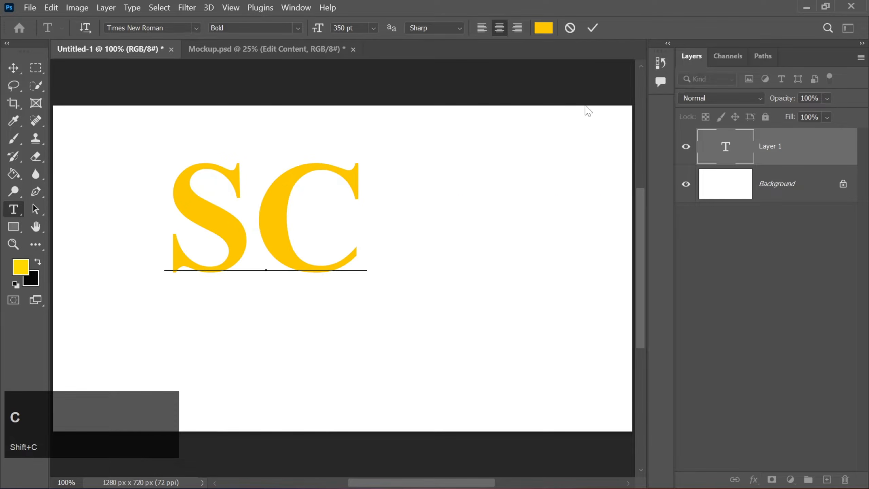
left_click(593, 29)
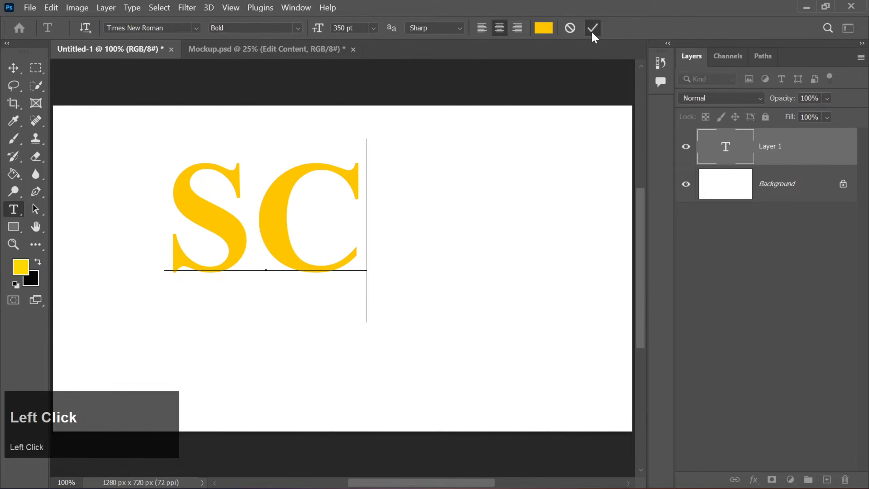
left_click(14, 71)
left_click_drag(200, 213, 283, 225)
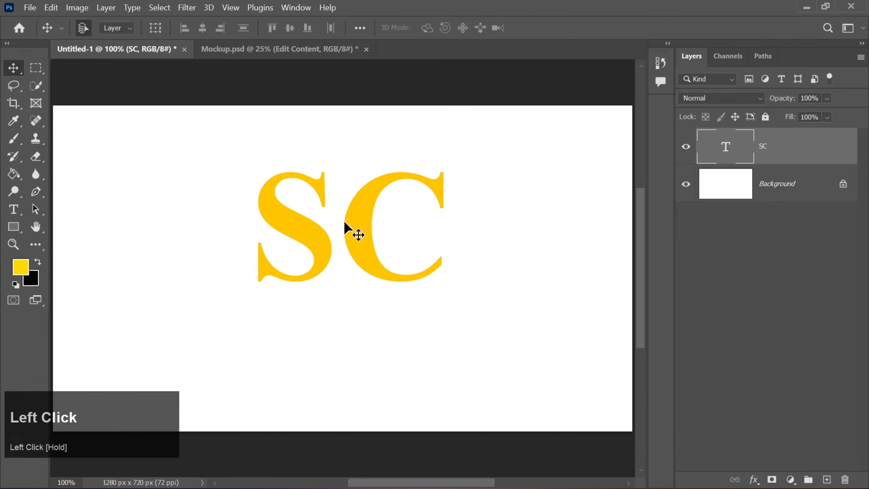
Rasterize the SC text layer and cut the letter S out onto its own layer
right_click(769, 147)
left_click(640, 246)
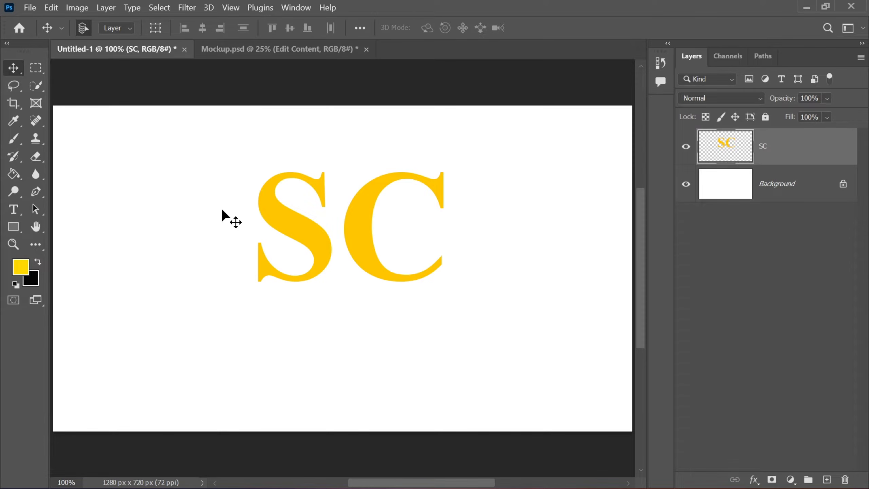
left_click(35, 68)
left_click_drag(212, 148, 337, 300)
right_click(322, 282)
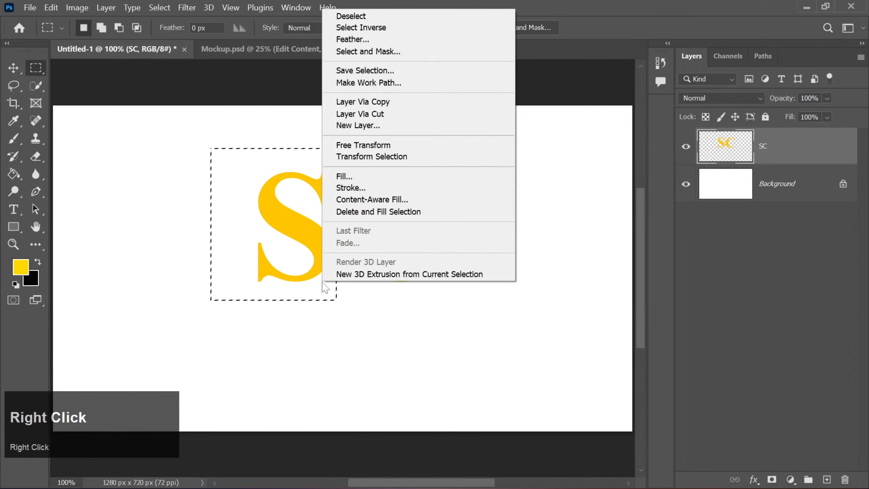
left_click(356, 114)
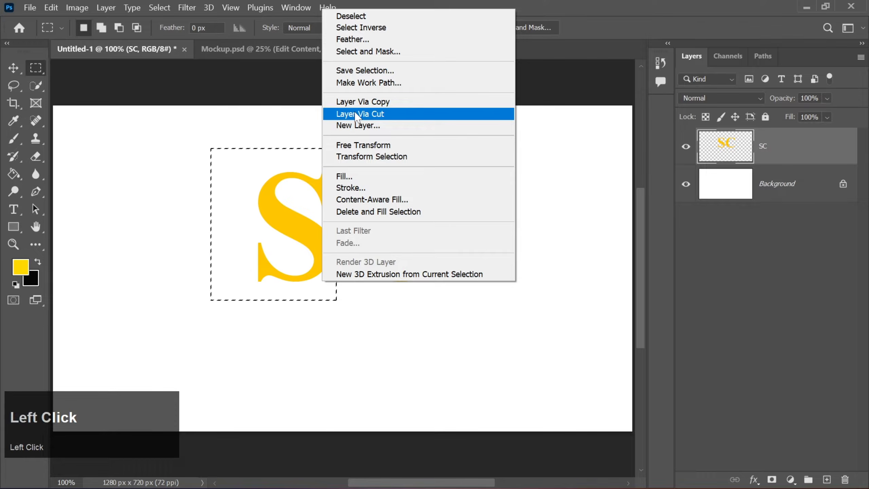
Place the S layer below the C layer and scale the S up proportionally to about 115%
left_click(15, 68)
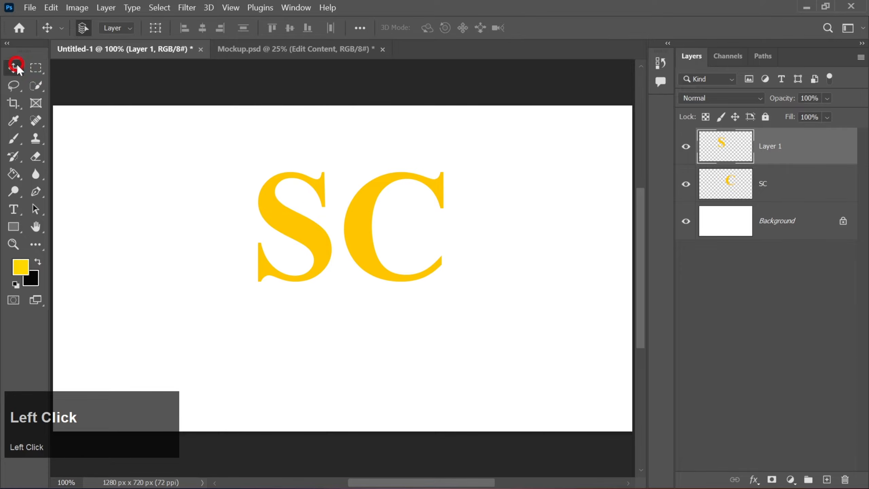
left_click_drag(777, 158, 778, 198)
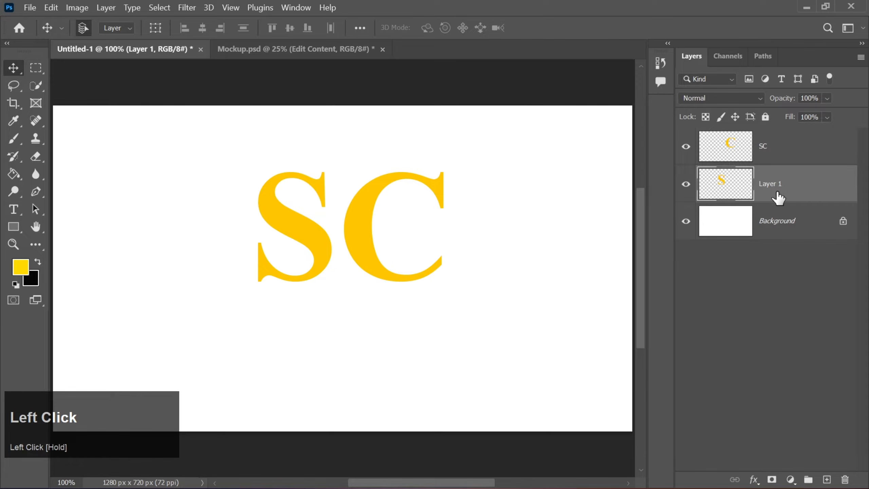
left_click(771, 197)
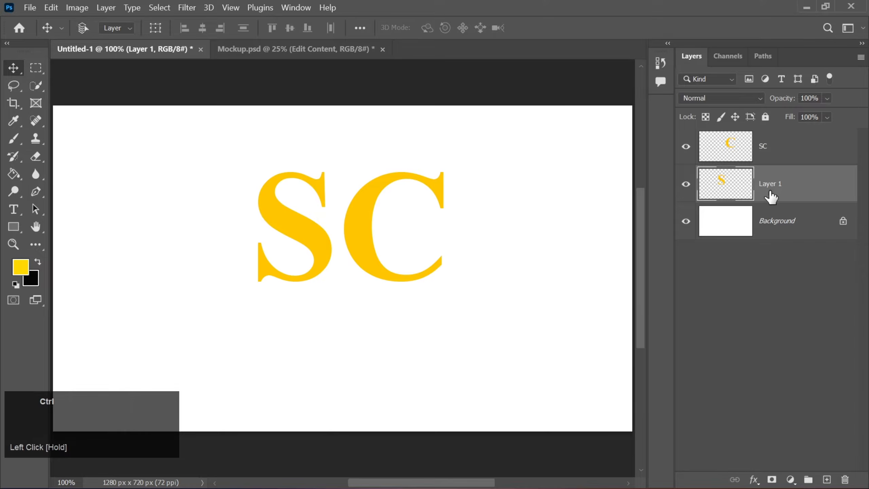
key("ctrl+t")
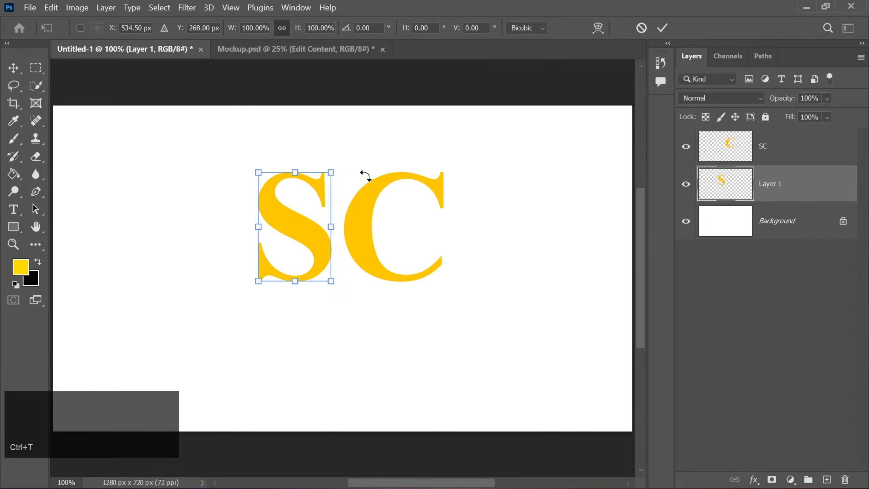
left_click_drag(331, 172, 341, 156)
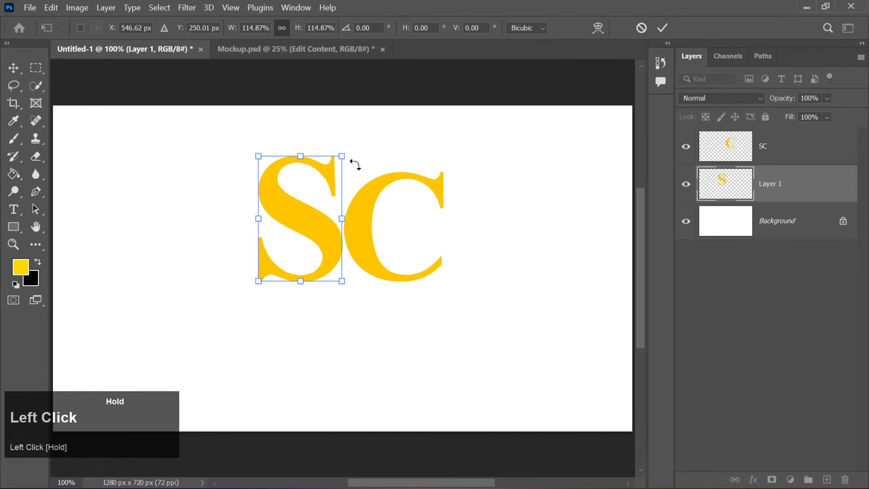
left_click(661, 29)
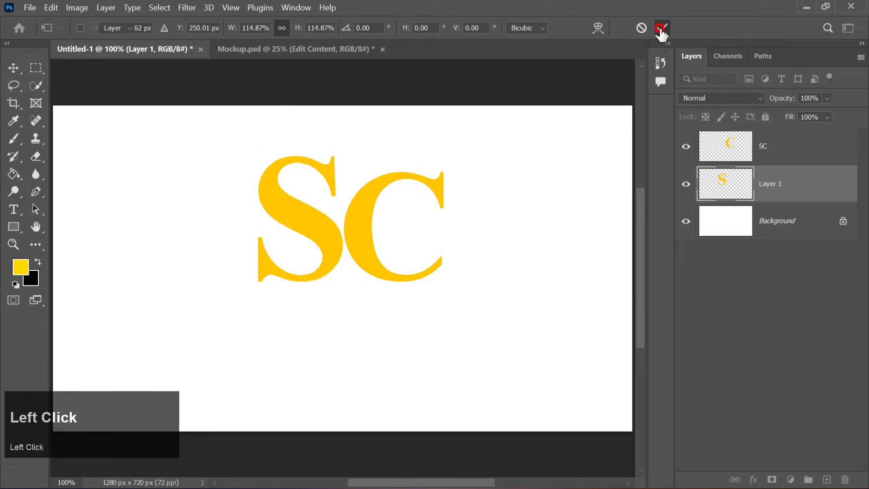
Move the C about 160 px horizontally so it overlaps the S, and fill it with a brighter yellow
left_click_drag(366, 227, 294, 229)
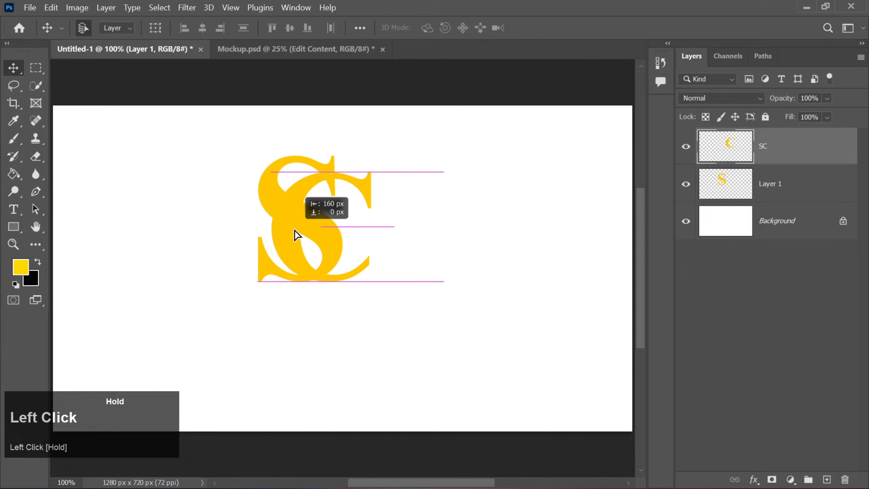
left_click_drag(295, 235, 295, 236)
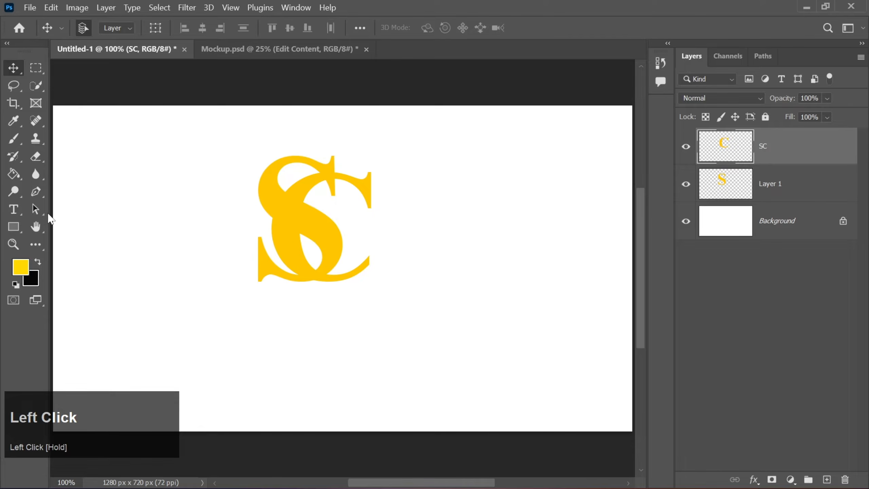
left_click(14, 174)
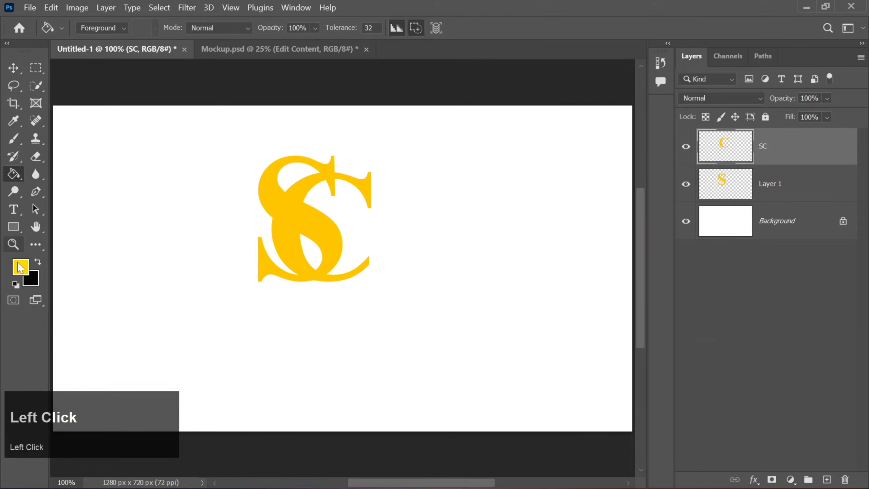
left_click(20, 268)
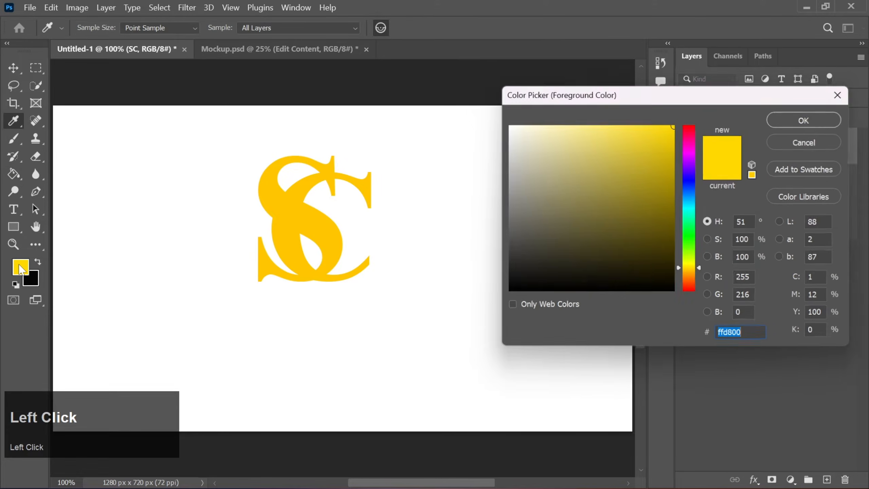
left_click(694, 268)
left_click(792, 117)
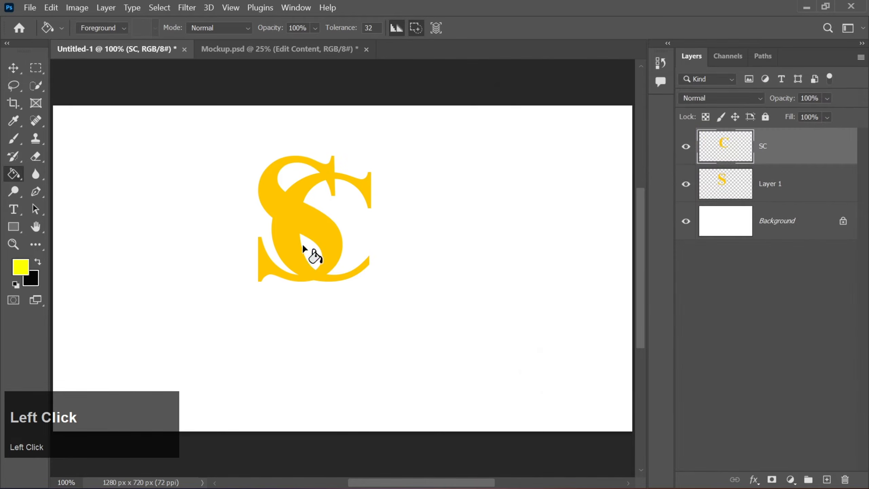
left_click(291, 247)
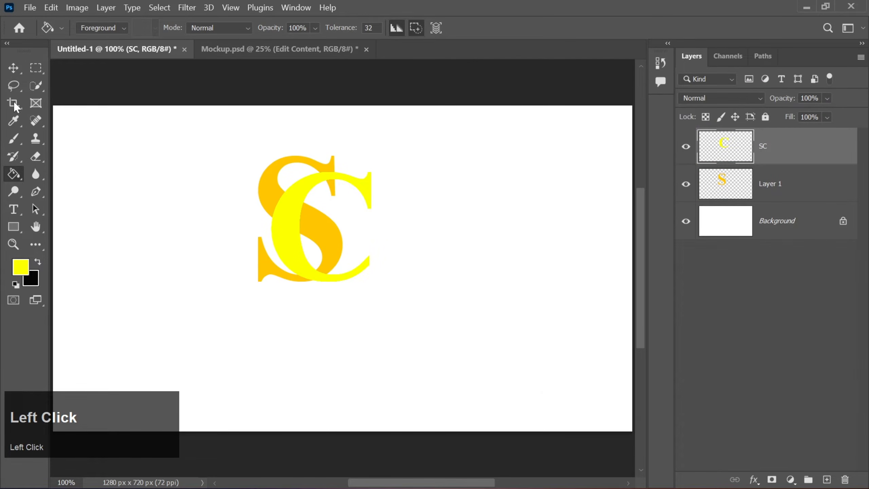
Duplicate the C layer with the original hidden, and erase the copy except where it crosses the upper and lower ends of the S
left_click(13, 70)
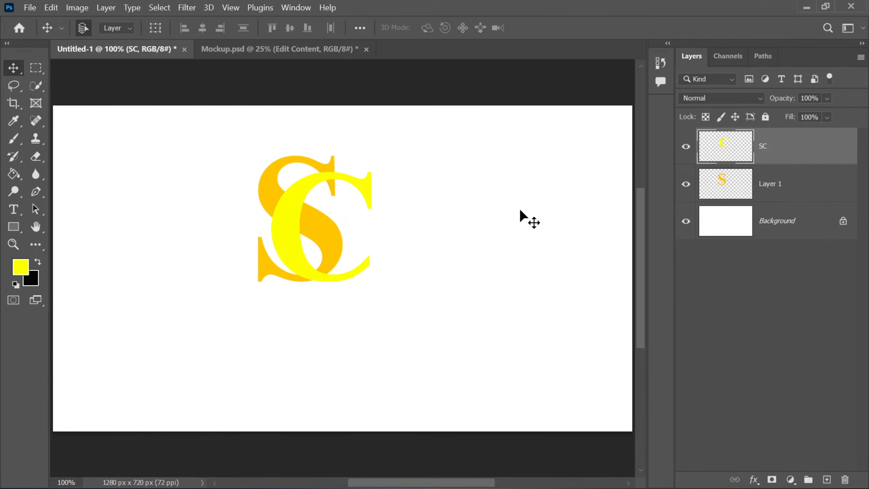
key("ctrl+j")
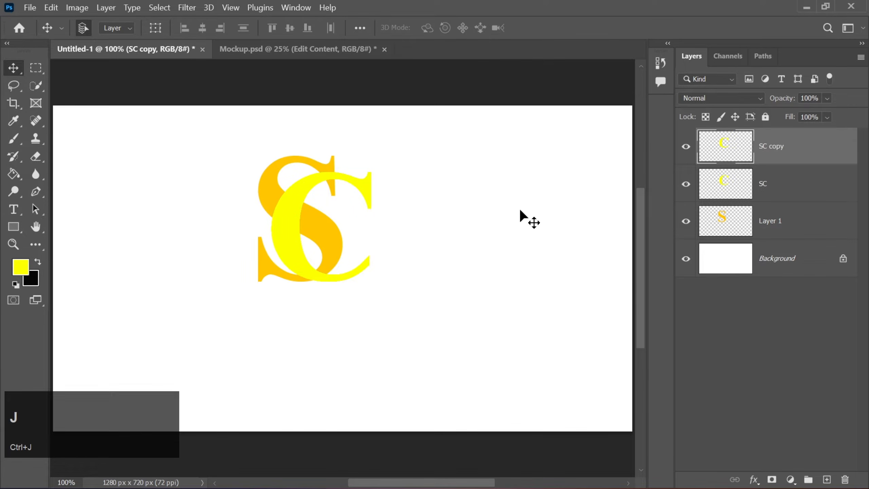
left_click(686, 184)
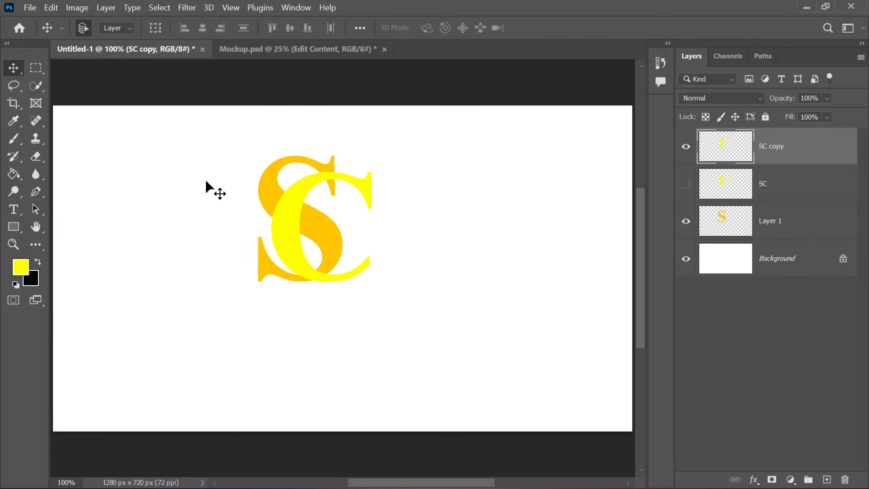
left_click(36, 158)
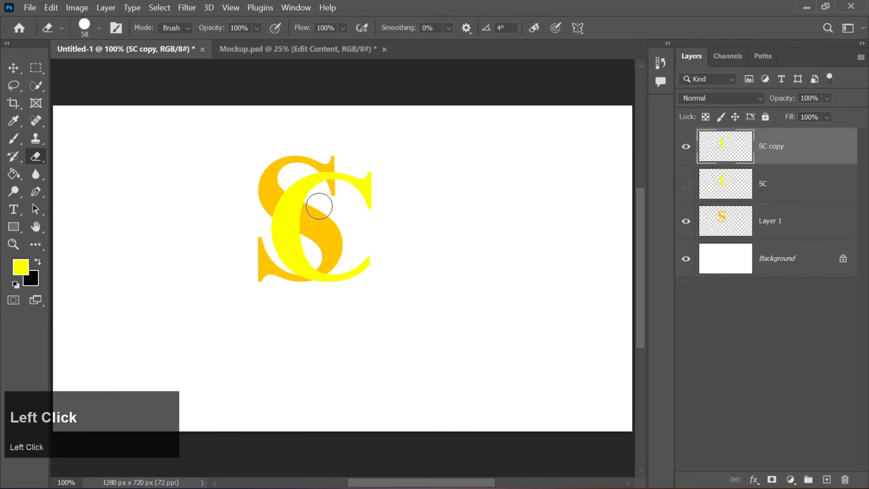
mouse_move(355, 184)
left_mouse_down()
mouse_move(364, 223)
mouse_move(311, 214)
mouse_move(295, 192)
mouse_move(278, 233)
mouse_move(301, 227)
mouse_move(282, 249)
mouse_move(368, 227)
mouse_move(374, 255)
mouse_move(363, 271)
mouse_move(352, 279)
mouse_move(362, 240)
mouse_move(305, 231)
mouse_move(276, 255)
left_mouse_up()
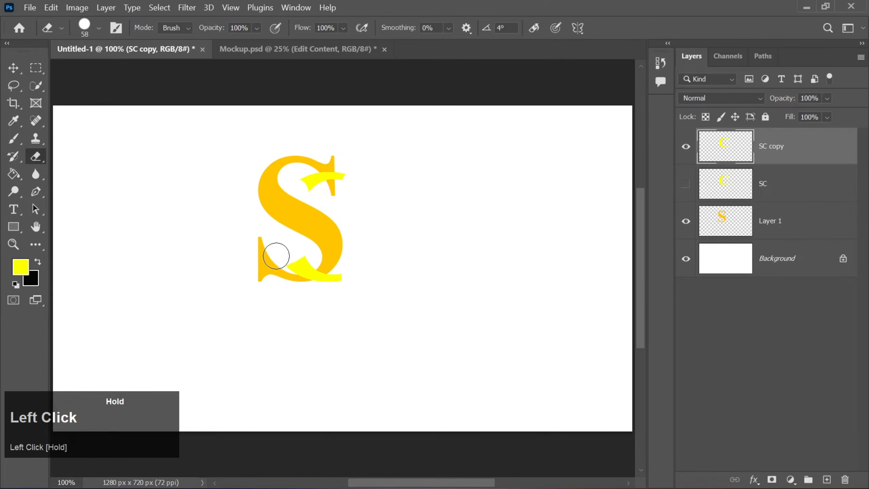
Load the remaining pieces of the SC copy layer as a selection and expand it by 5 pixels
left_click(722, 164, "ctrl")
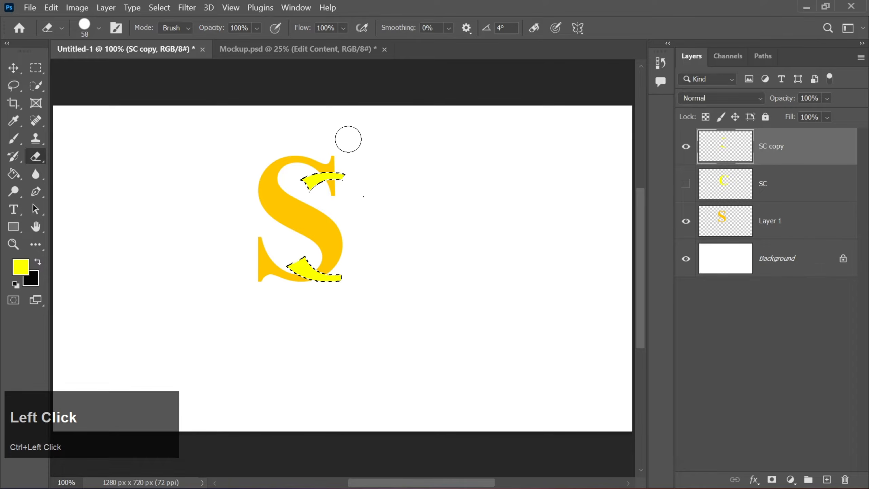
left_click(159, 8)
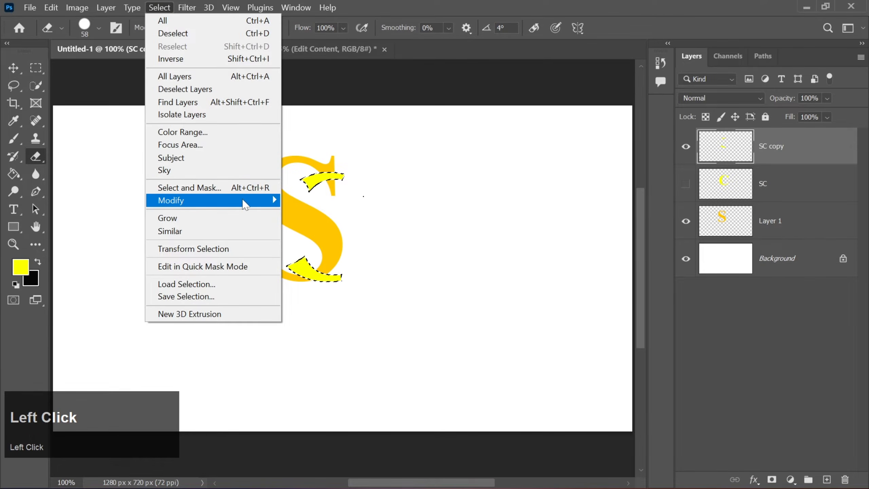
mouse_move(245, 205)
left_click(320, 225)
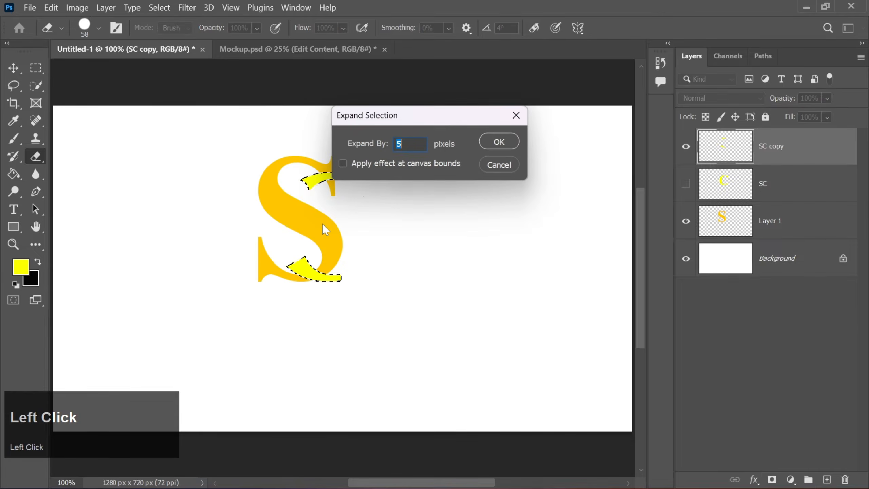
left_click(491, 144)
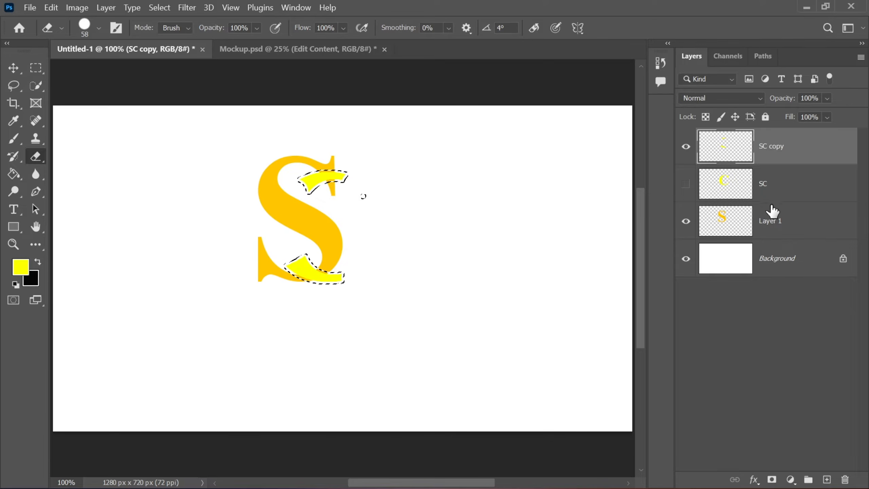
Delete the selected area from both the S layer and the SC copy layer, and clear the selection
left_click(776, 219)
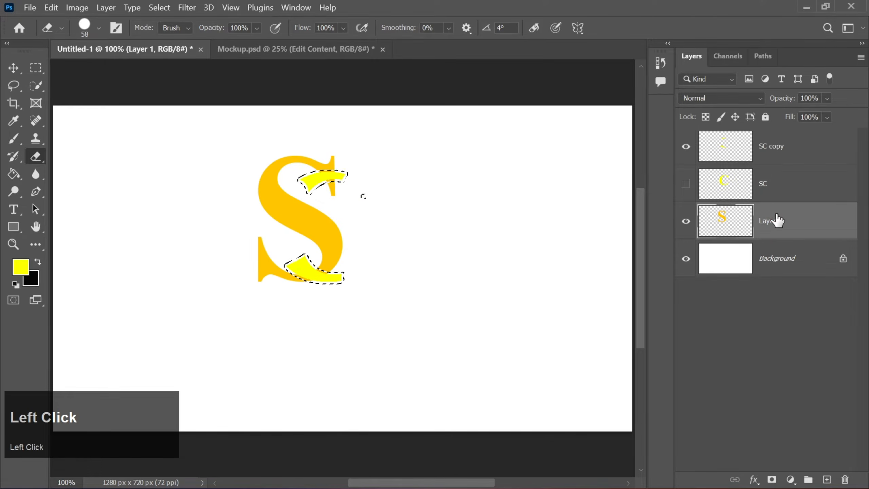
key("Delete")
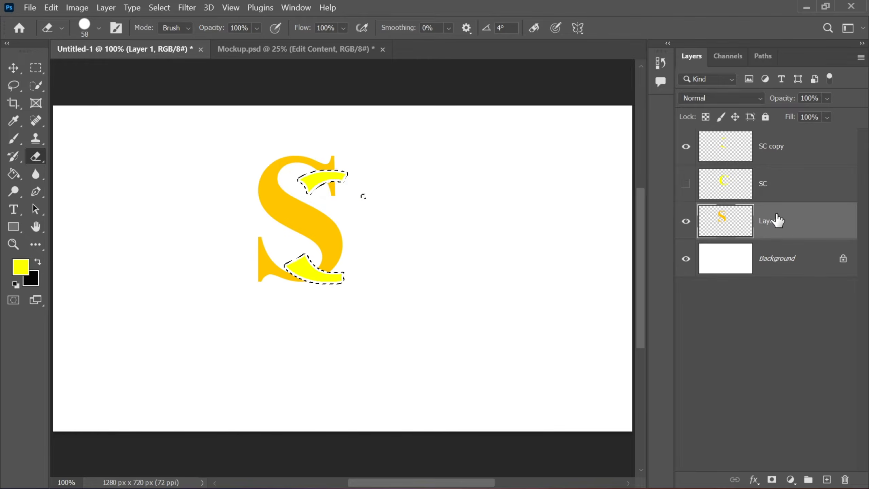
left_click(772, 155)
key("Delete")
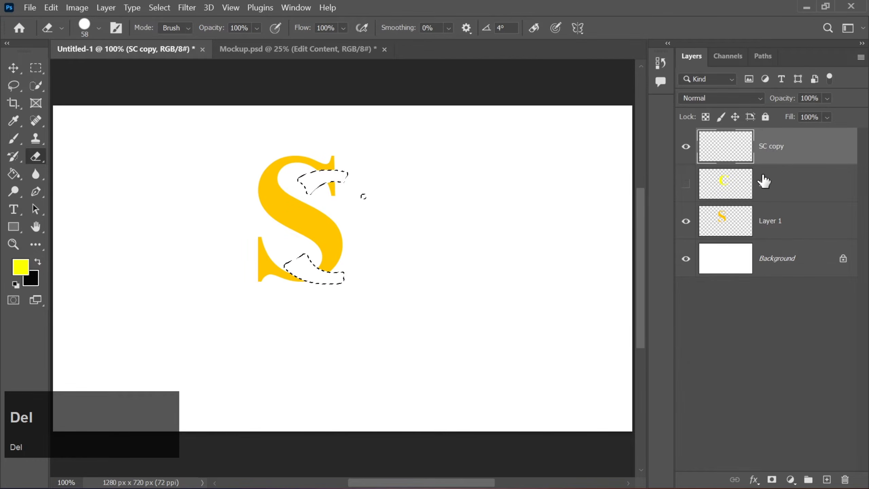
key("ctrl+d")
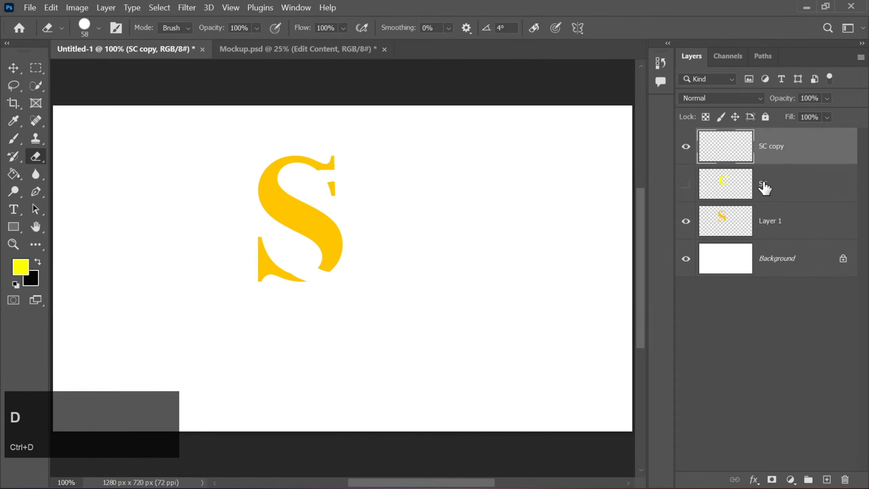
Show the original C layer, delete the emptied SC copy layer, and select the S layer
left_click(686, 185)
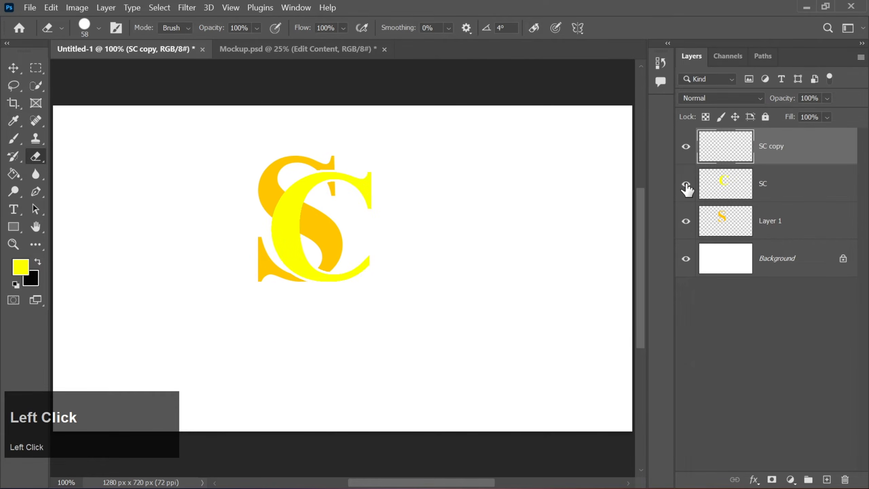
key("Delete")
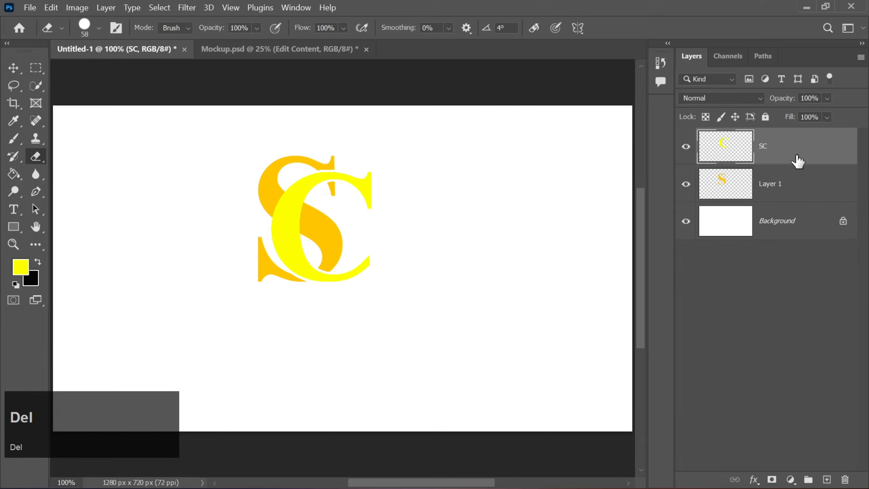
left_click(779, 184)
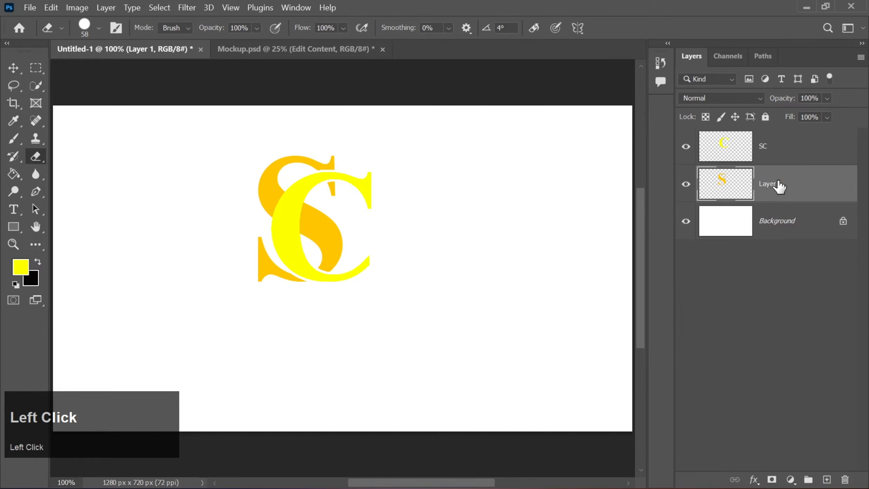
Duplicate the S layer above the C with the original hidden, and erase the copy except where its diagonal crosses the C's thick stroke
key("ctrl+j")
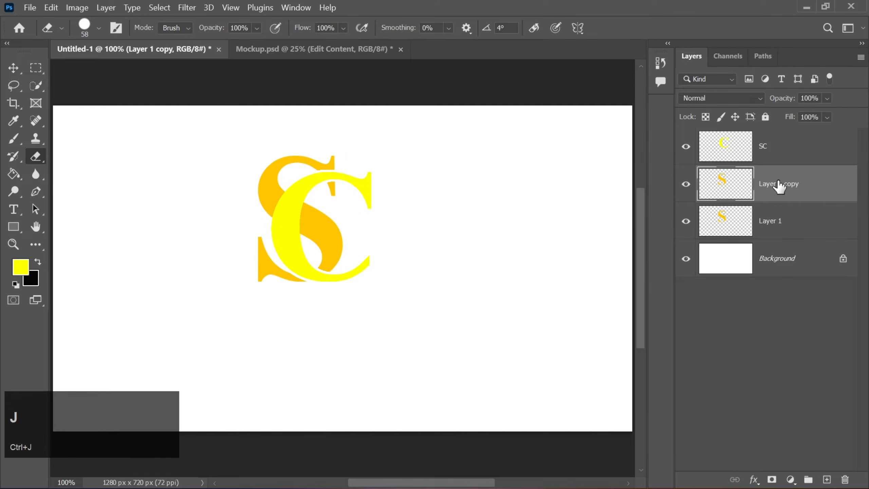
left_click_drag(779, 187, 772, 143)
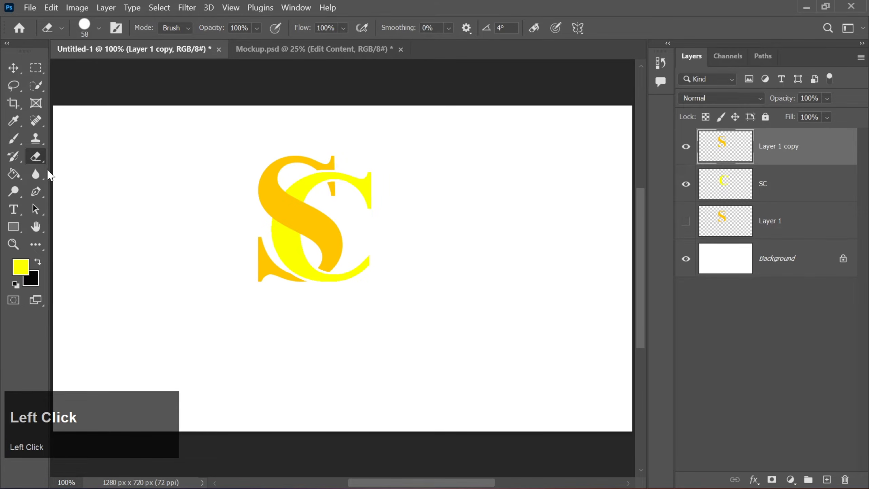
mouse_move(262, 186)
left_mouse_down()
mouse_move(303, 156)
mouse_move(317, 159)
mouse_move(317, 243)
mouse_move(250, 277)
mouse_move(295, 274)
left_mouse_up()
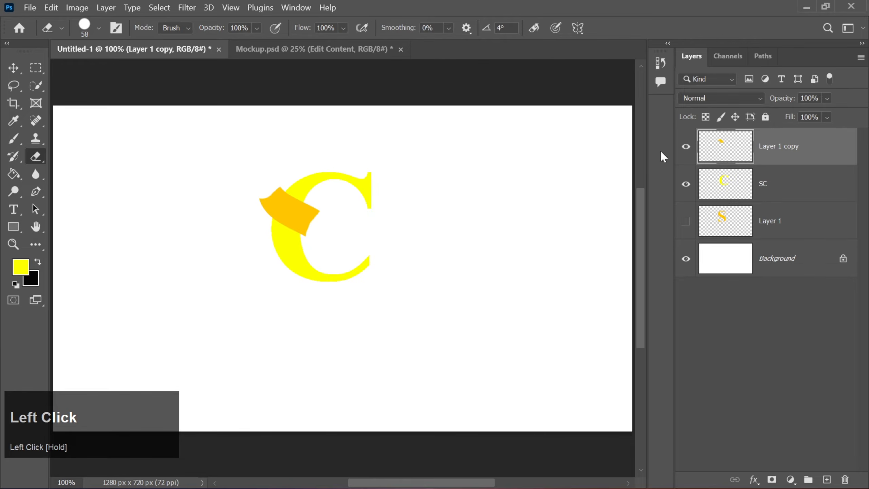
Load the remaining piece of the S copy layer as a selection and expand it by 5 pixels
left_click(724, 158, "ctrl")
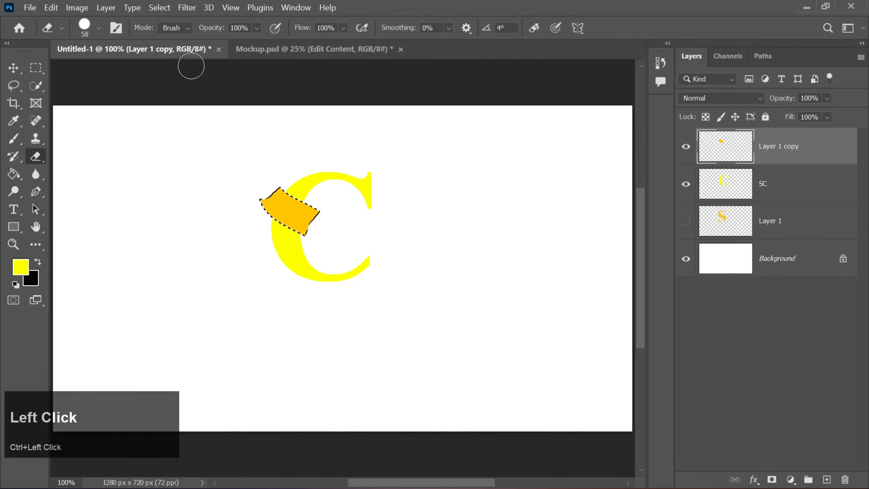
left_click(164, 13)
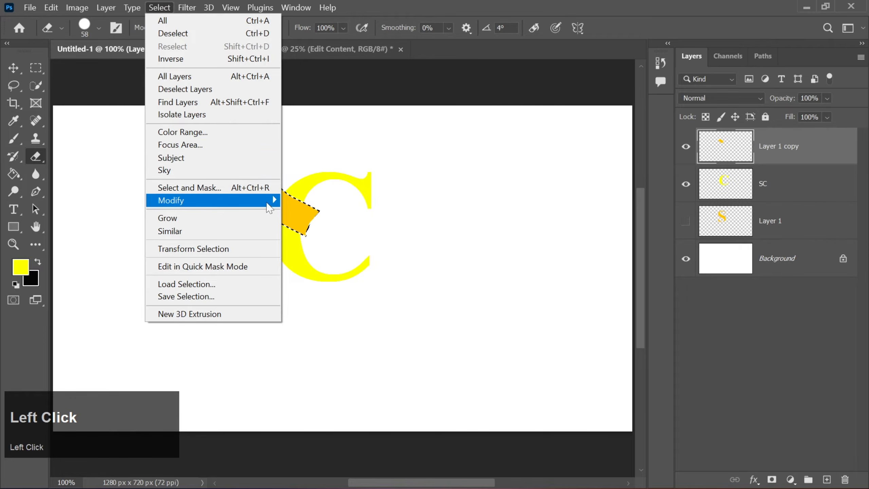
mouse_move(270, 200)
left_click(307, 226)
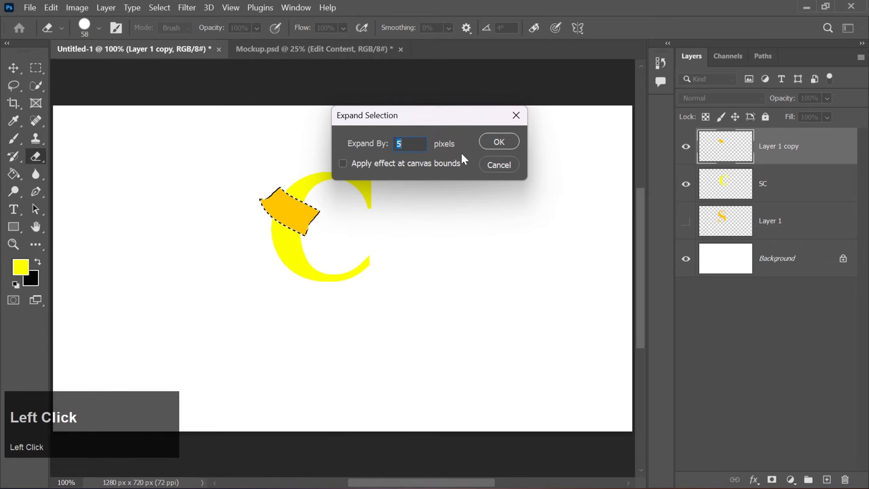
left_click(498, 143)
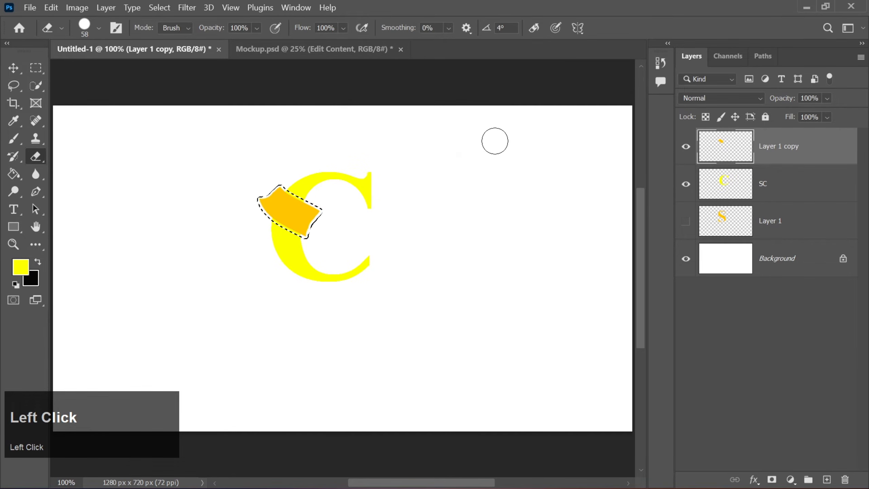
Delete the selected area from both the SC layer and the S copy layer
left_click(760, 194)
key("Delete")
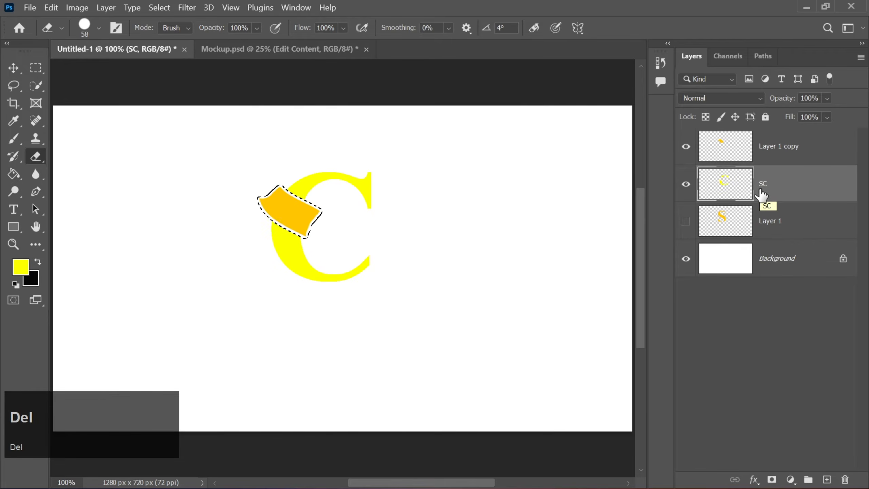
left_click(768, 156)
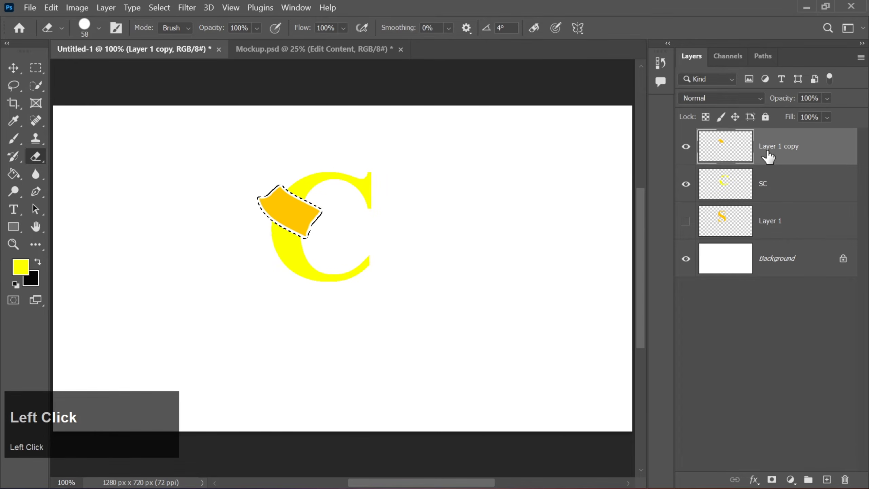
key("Delete")
Clear the selection, then show the original S layer and delete the emptied copy layer
key("ctrl+d")
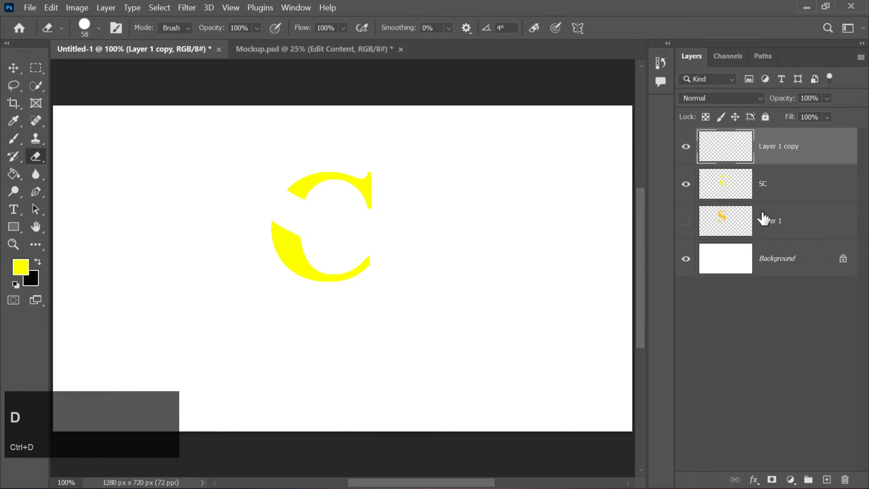
left_click(685, 221)
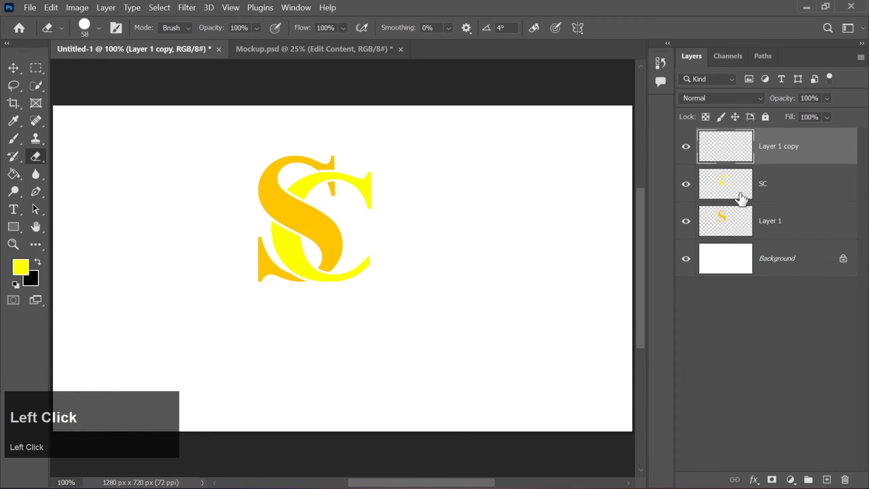
key("Delete")
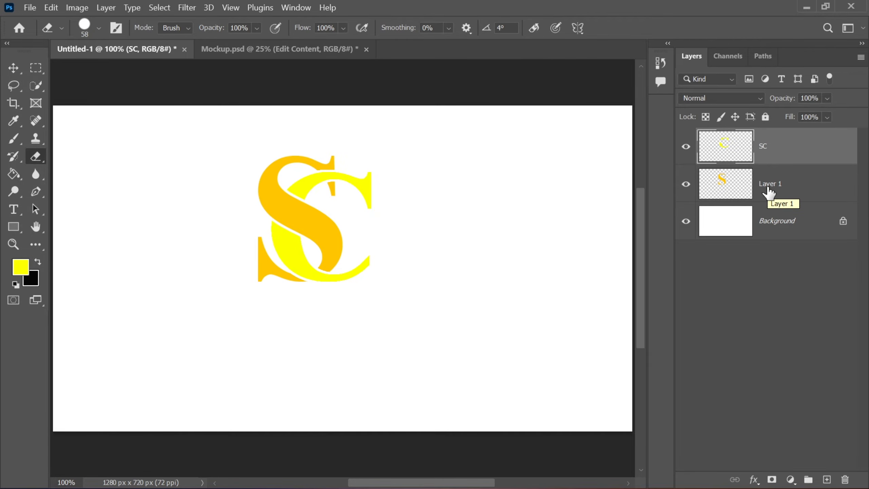
Add the text "South Continental" at 100 pt in Times New Roman Bold below the monogram
left_click(14, 209)
left_click(331, 29)
type("100")
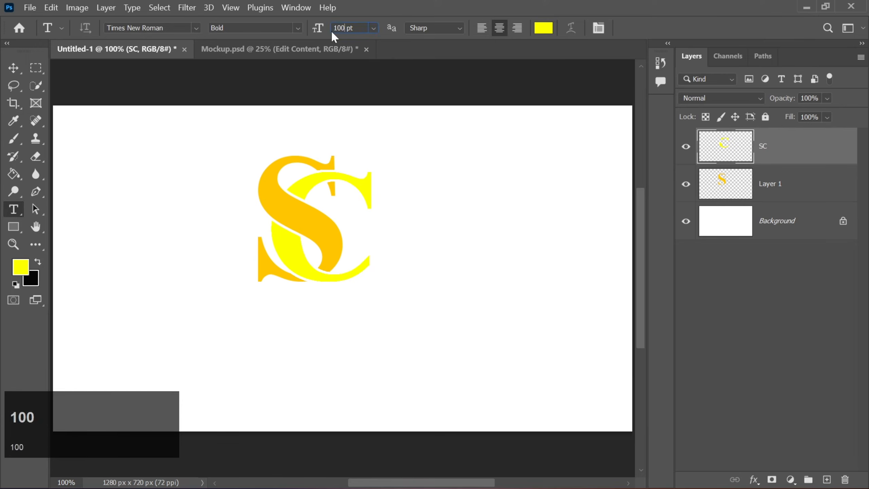
left_click(235, 327)
type("South Continental")
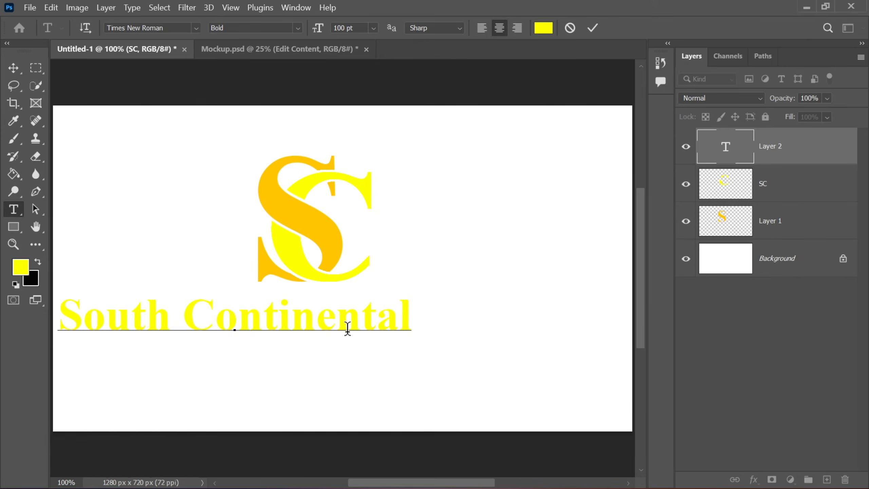
Restyle the South Continental text in LEMON MILK Bold at 40 pt and center it beneath the monogram
left_click_drag(413, 326, 57, 323)
left_click(147, 28)
type("lem")
key("Return")
left_click(345, 27)
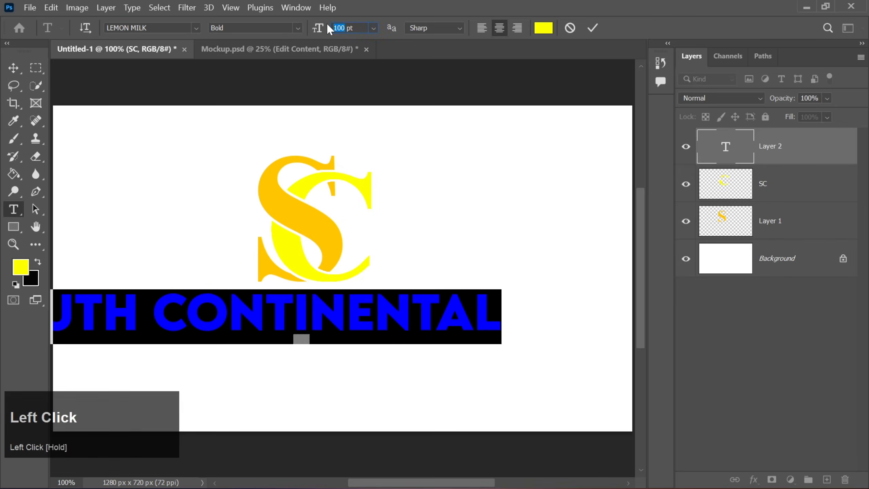
type("40")
key("Return")
left_click(593, 28)
left_click(13, 68)
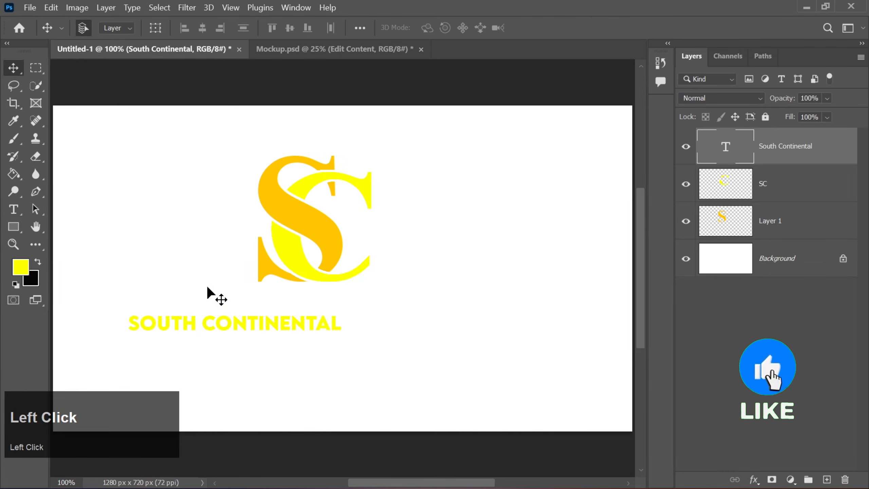
left_click_drag(257, 323, 297, 316)
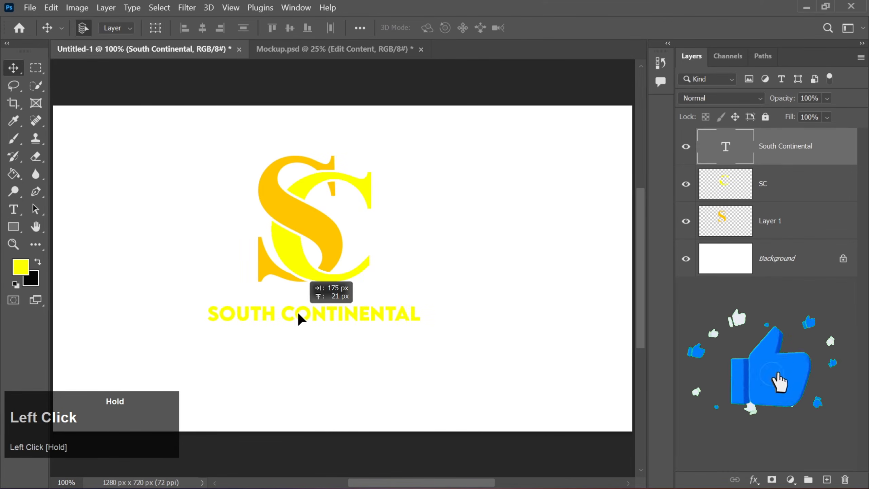
Spread out the South Continental lettering by inserting a space between the letters of each word
double_click(219, 313)
key("space")
key("Right")
key("space")
key("Right")
key("space")
key("Right")
key("space")
key("Right")
key("space")
key("Right")
key("Right")
key("space")
key("Right")
key("space")
key("Right")
key("space")
key("Right")
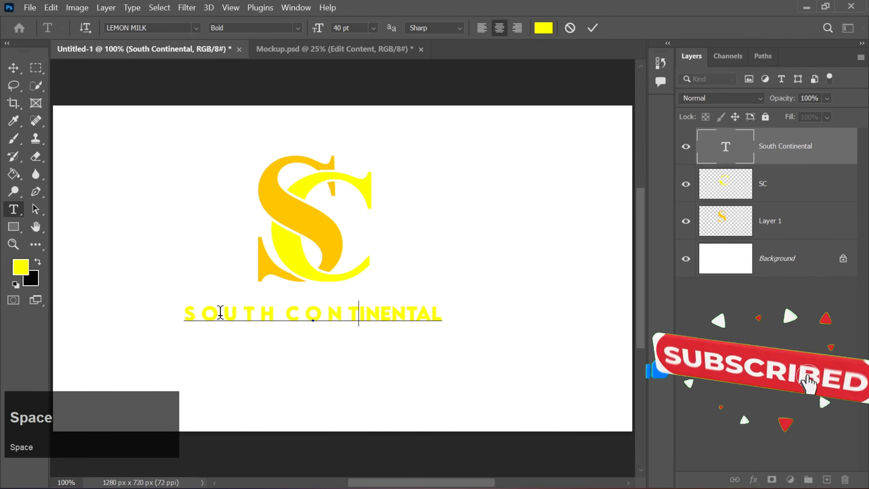
key("space")
key("Right")
key("space")
key("Right")
key("space")
key("Right")
key("space")
key("Right")
key("space")
key("Right")
key("space")
key("Right")
key("space")
Set the spaced South Continental text to 35 pt and reposition it centrally under the monogram
left_click_drag(462, 313, 165, 313)
type("35")
left_click(13, 68)
left_click_drag(322, 319, 331, 312)
Duplicate the South Continental text, place the copy just below the original, and replace its wording with "HOTEL"
key("ctrl+c")
key("ctrl+v")
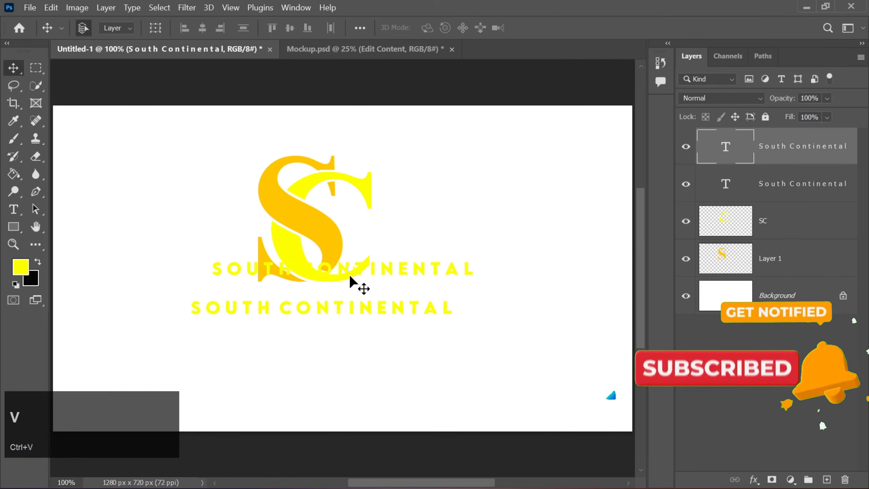
left_click_drag(363, 274, 343, 329)
double_click(326, 322)
type("HOTEL")
Set the HOTEL text in Times New Roman Bold
key("ctrl+a")
left_click(147, 28)
type("times")
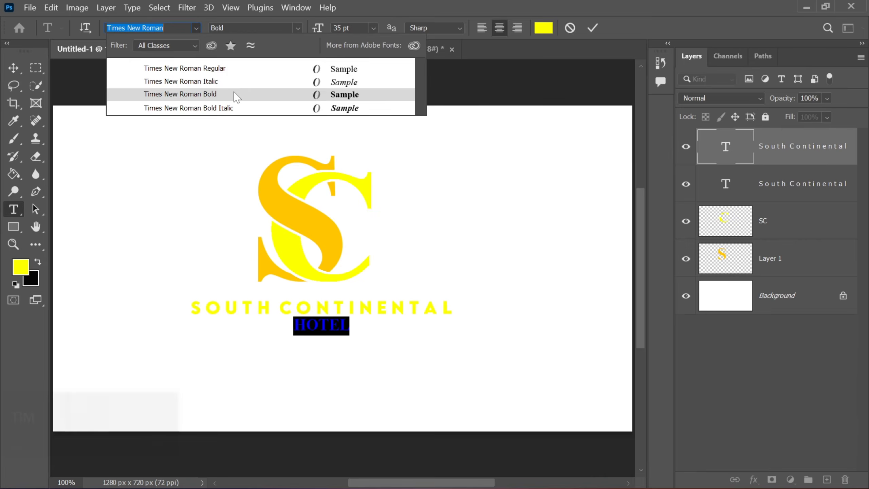
left_click(234, 94)
Insert a space between each letter of HOTEL and commit the text
left_click(306, 321)
key("space")
key("Right")
key("space")
key("Right")
key("space")
key("Right")
key("space")
left_click(593, 28)
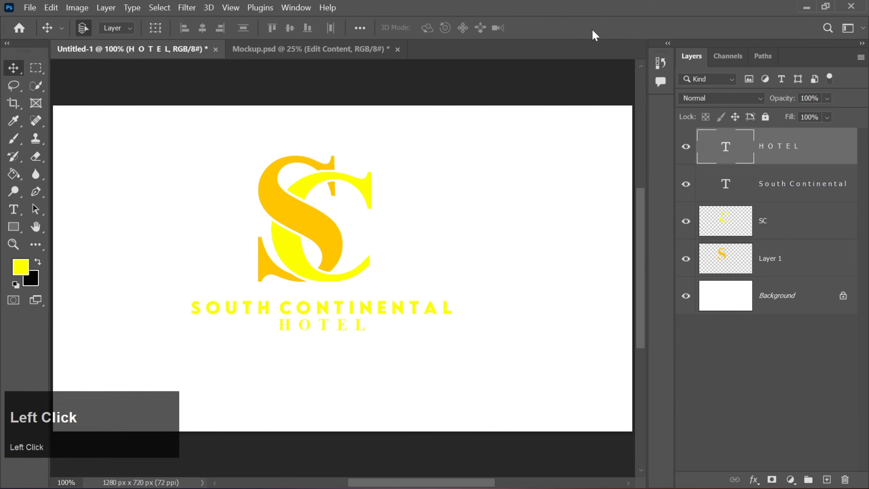
Draw a thin yellow rectangle about 599 by 10 px between the monogram and the South Continental text
left_click(13, 226)
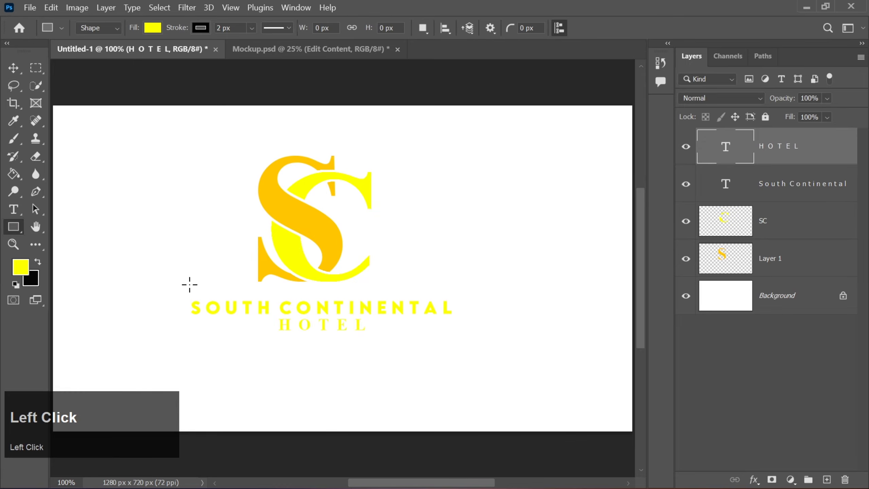
left_click_drag(190, 285, 461, 287)
left_click(13, 68)
left_click(363, 294)
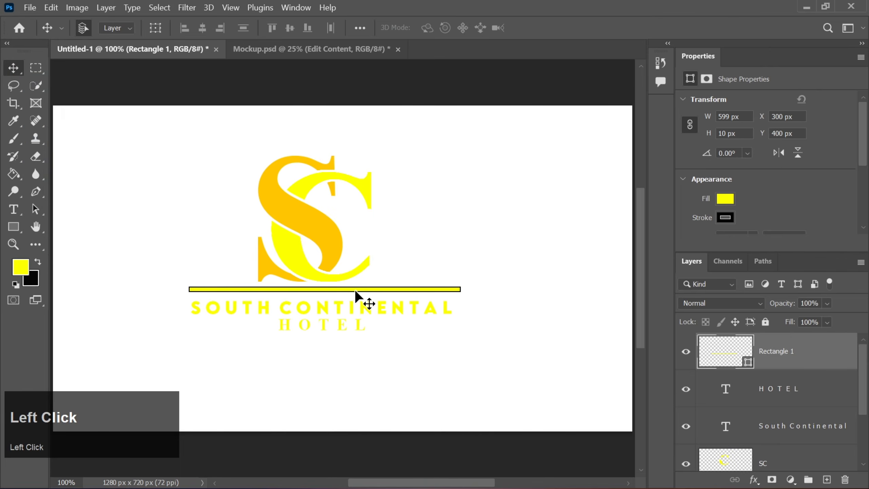
Remove the thin rectangle's stroke and place a duplicate of it below the HOTEL text
left_click(18, 227)
left_click(201, 28)
left_click(124, 56)
left_click(364, 216)
left_click(14, 69)
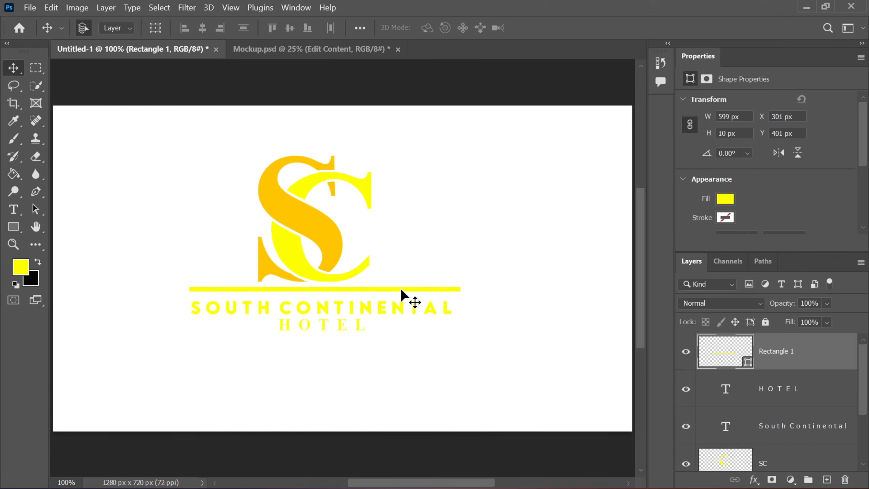
left_click_drag(402, 291, 401, 338)
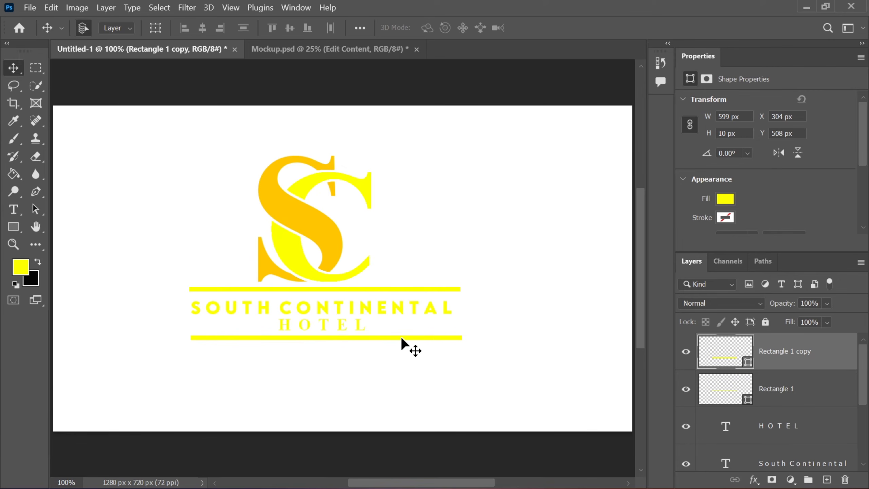
Hide the Background layer and export the logo as a transparent PNG to the Downloads folder
left_click_drag(864, 405, 857, 446)
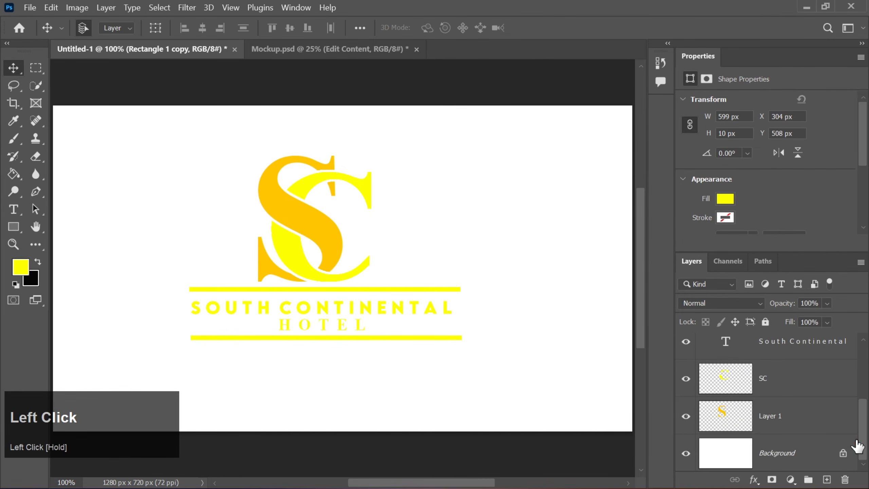
left_click(683, 454)
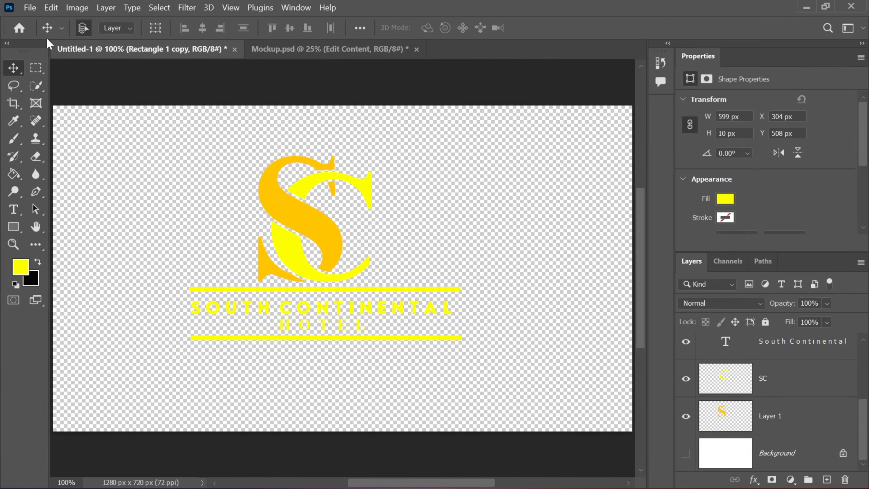
left_click(30, 7)
mouse_move(102, 208)
left_click(212, 207)
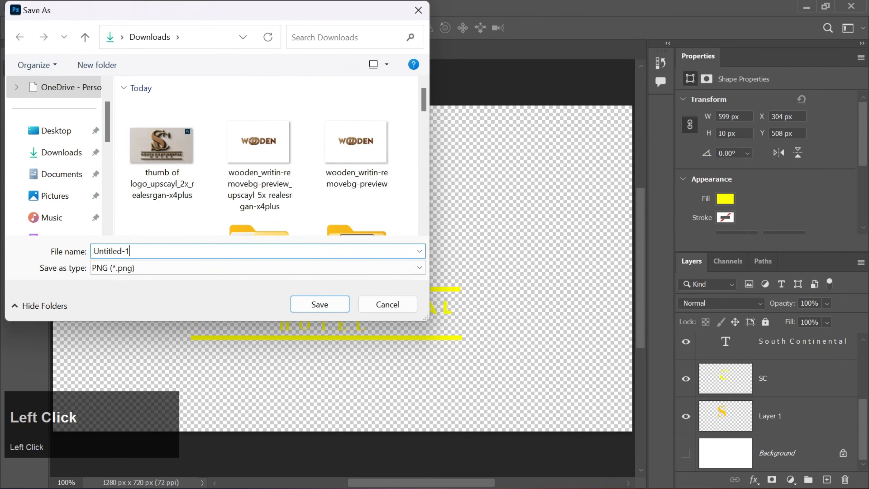
key("Return")
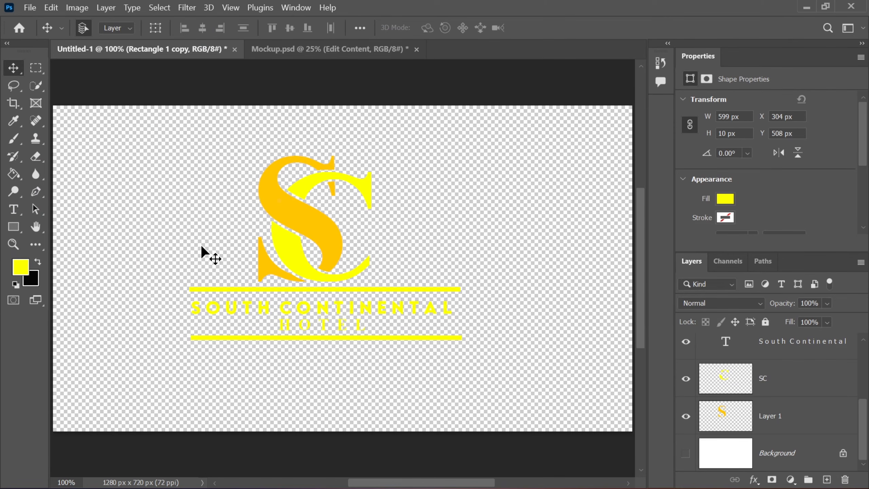
Switch to Mockup.psd and open the contents of the Edit Content smart object
left_click(292, 49)
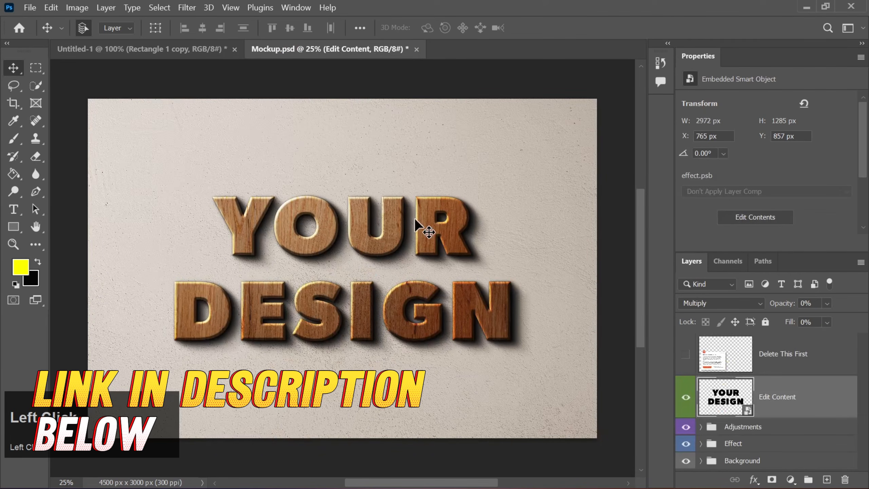
double_click(725, 403)
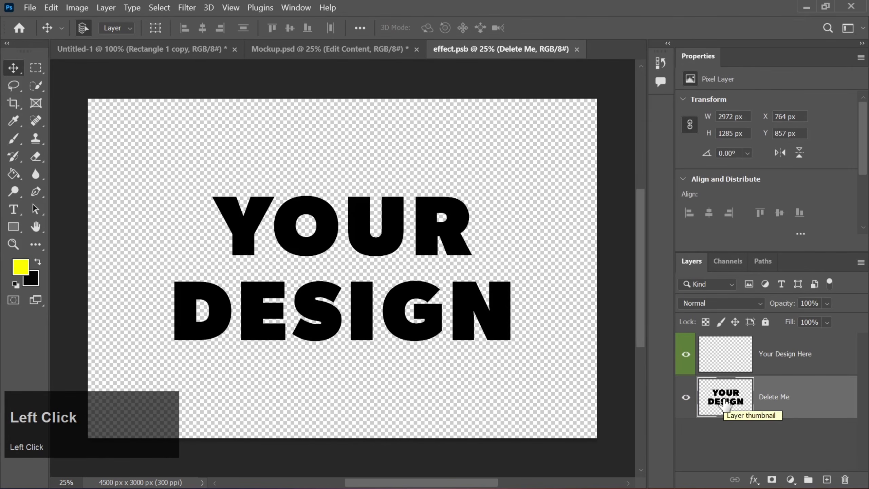
Place the exported logo Untitled-16.png as an embedded object and hide the Delete Me layer
left_click(31, 8)
left_click(45, 252)
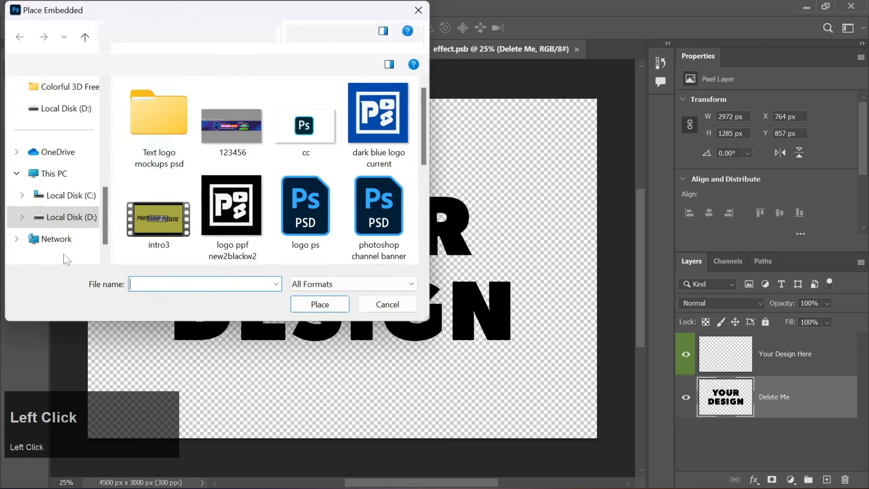
double_click(159, 143)
left_click(671, 28)
left_click(685, 440)
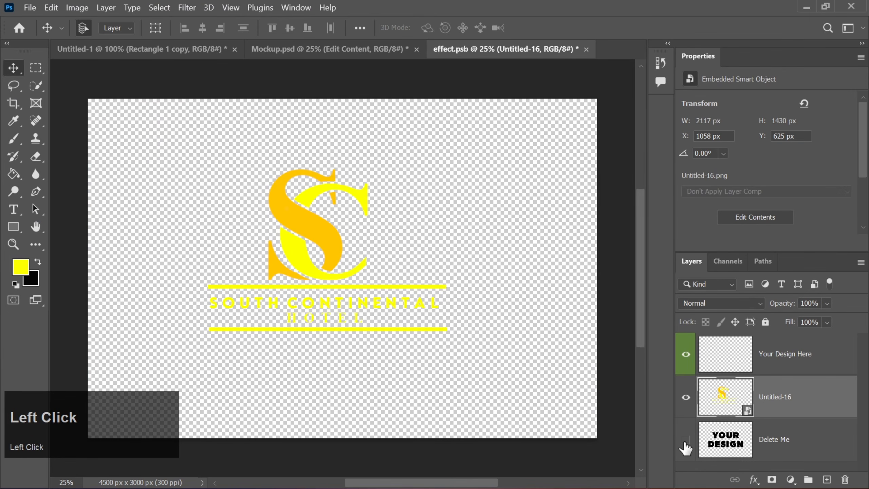
Shift the placed logo to X 1290 px, Y 673 px, then close effect.psb with its changes saved
left_click_drag(330, 252, 356, 258)
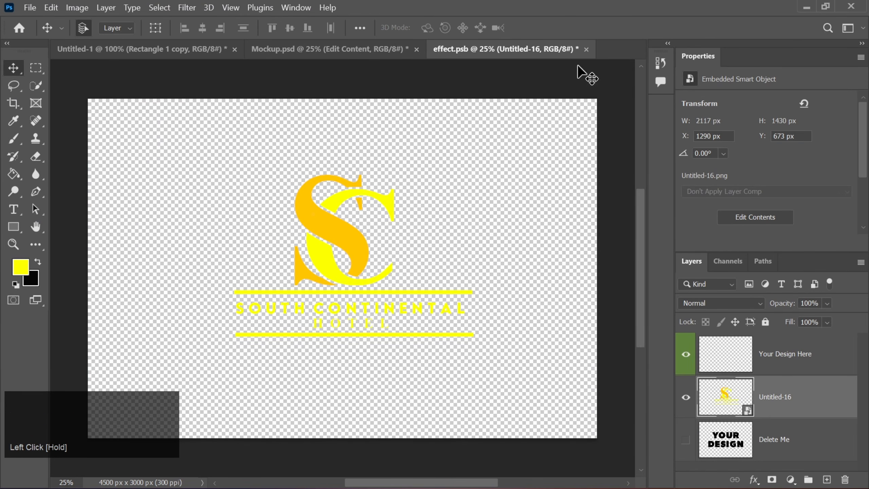
left_click(589, 49)
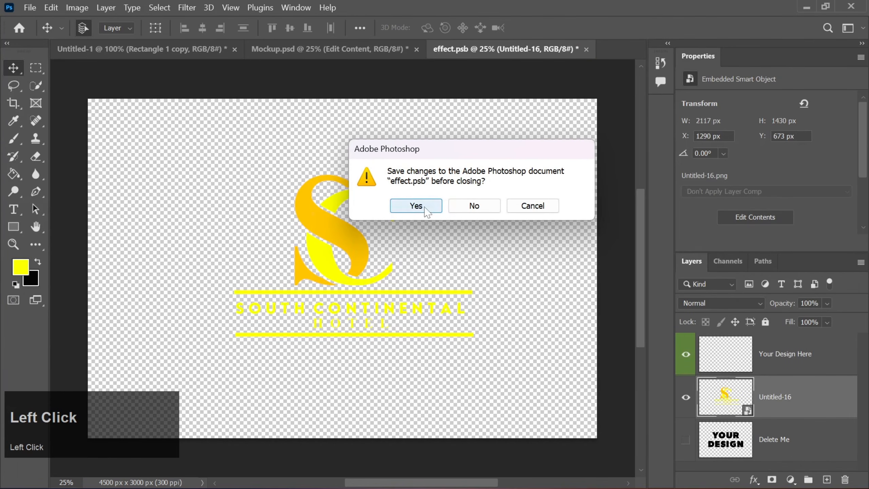
left_click(424, 206)
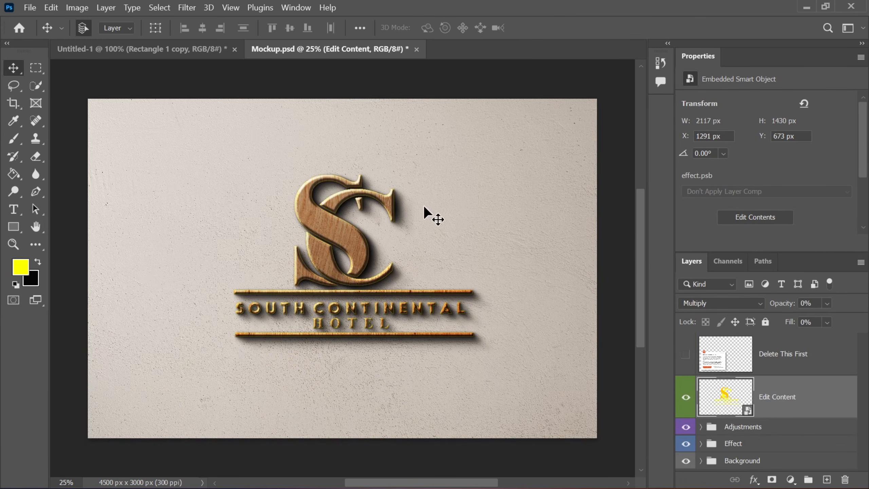